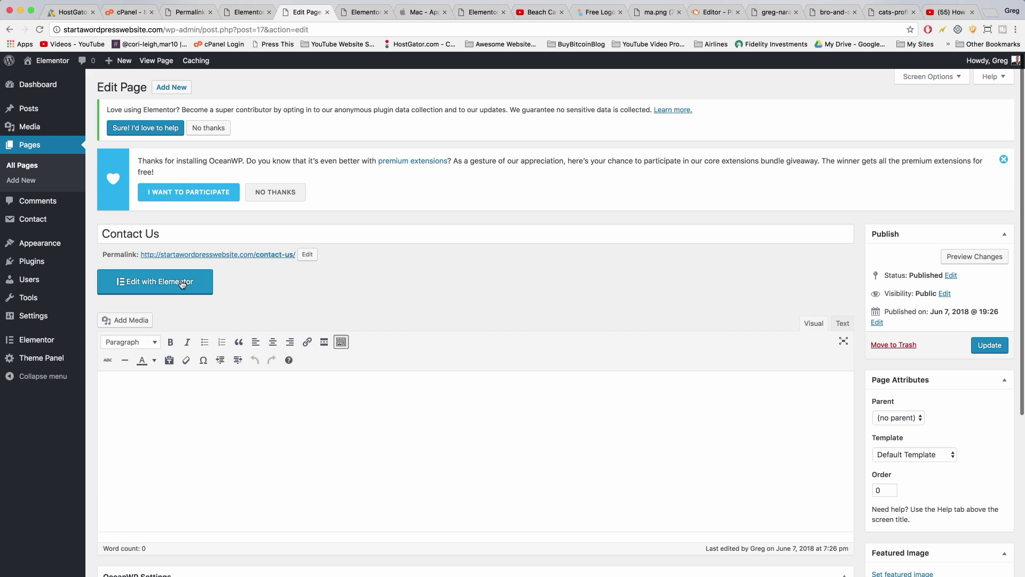
Launch the Elementor editor on the empty Contact Us page
{"action": "left_click", "coordinate": [181, 282]}
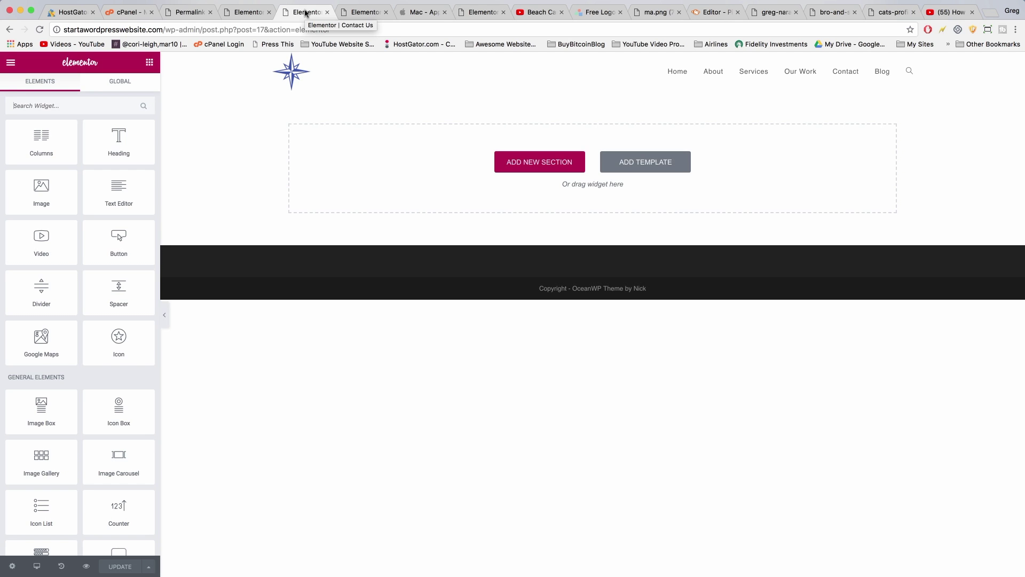
Add a one-column section with a Google Maps widget whose address is 'Lake of the isles'
{"action": "left_click", "coordinate": [530, 160]}
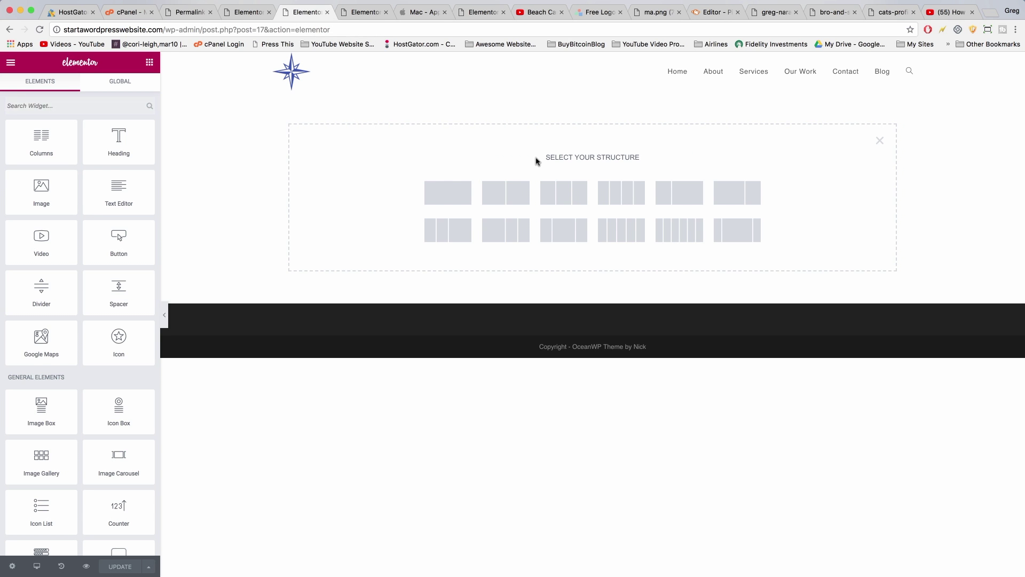
{"action": "left_click", "coordinate": [446, 194]}
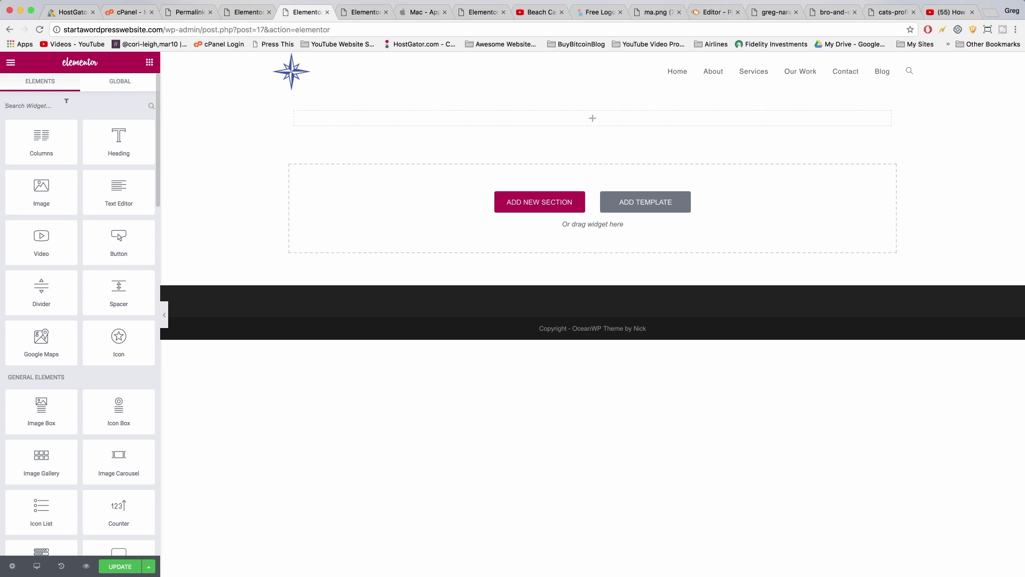
{"action": "type", "text": "map"}
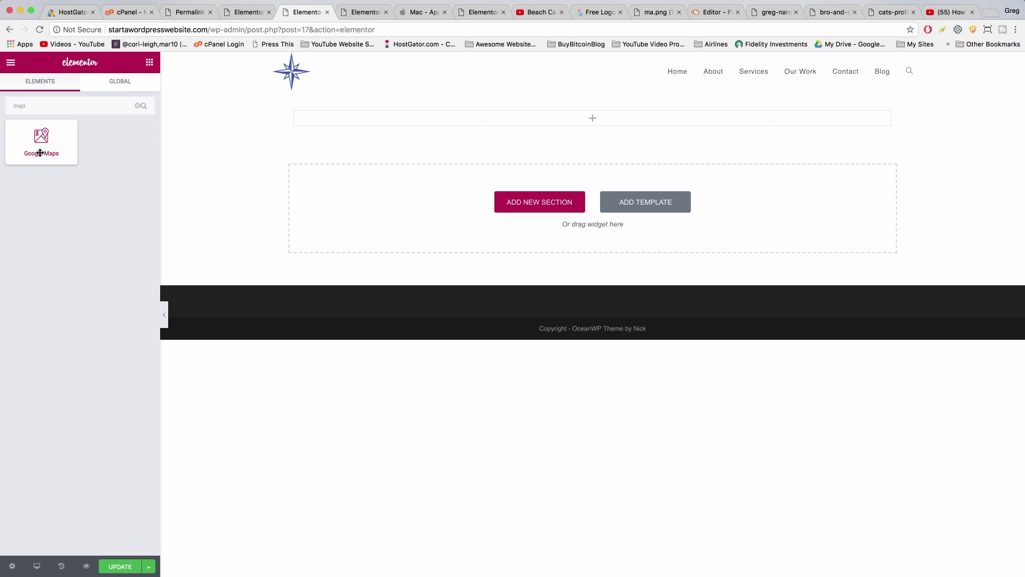
{"action": "left_click_drag", "start_coordinate": [40, 153], "coordinate": [582, 121]}
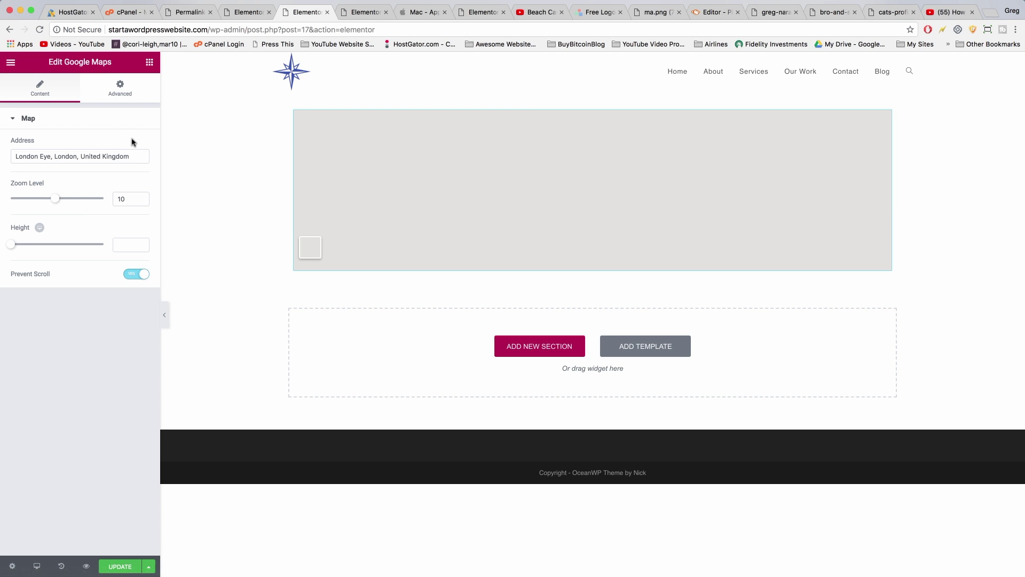
{"action": "left_click_drag", "start_coordinate": [129, 156], "coordinate": [4, 145]}
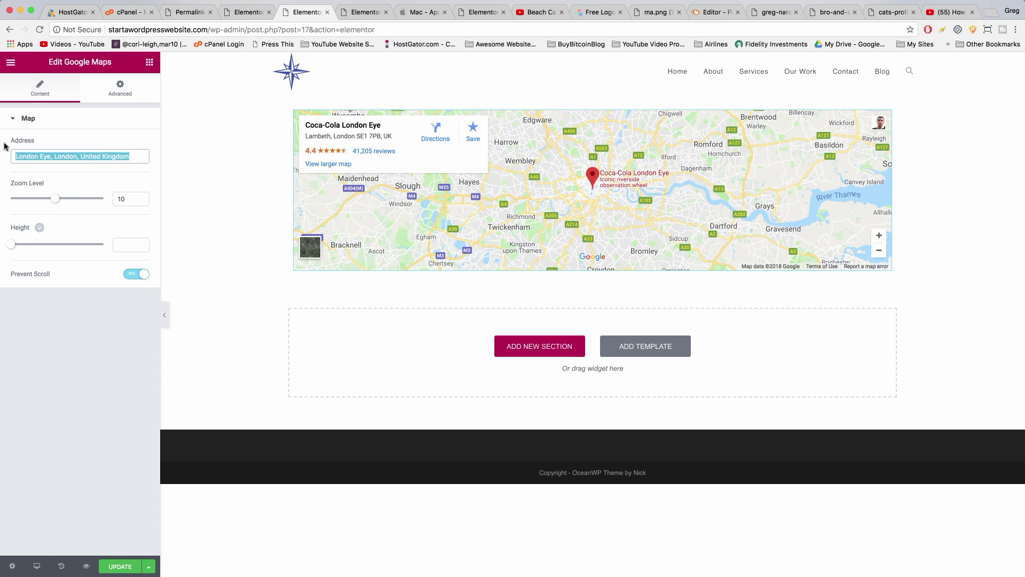
{"action": "type", "text": "Lake"}
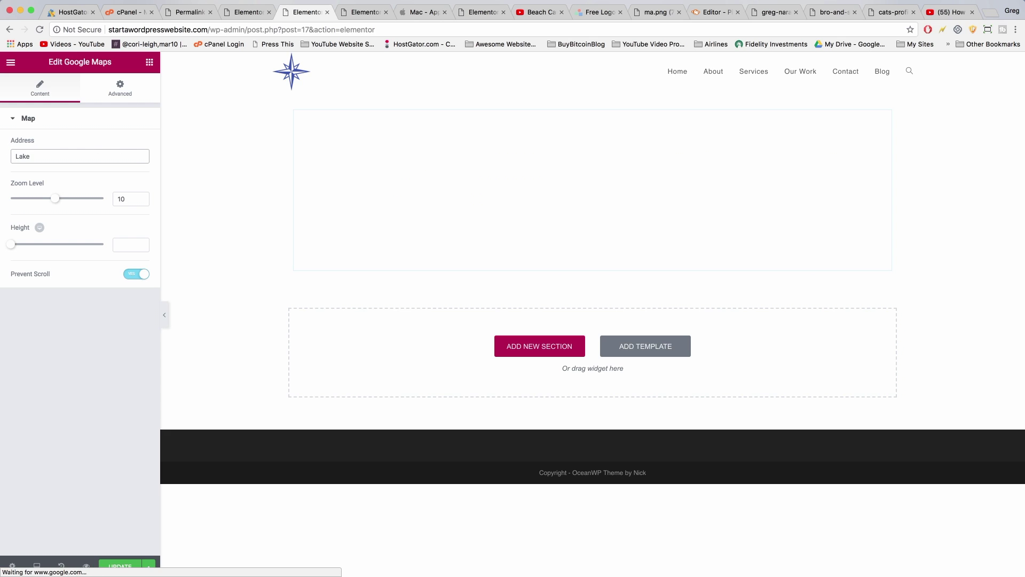
{"action": "type", "text": " of the isles"}
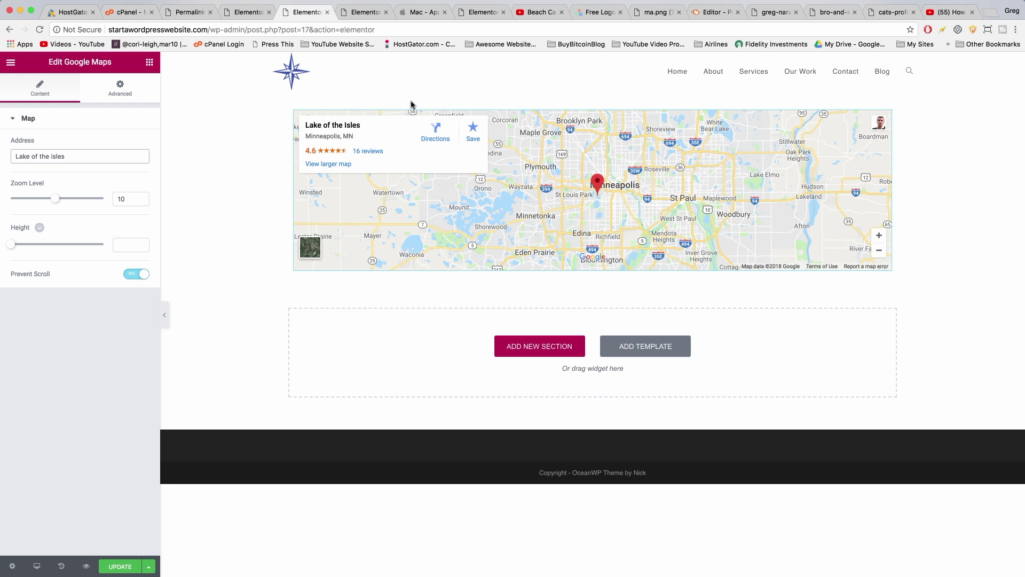
Turn on Stretch Section for the map, with Full Width content and No Gap columns
{"action": "left_click", "coordinate": [602, 144]}
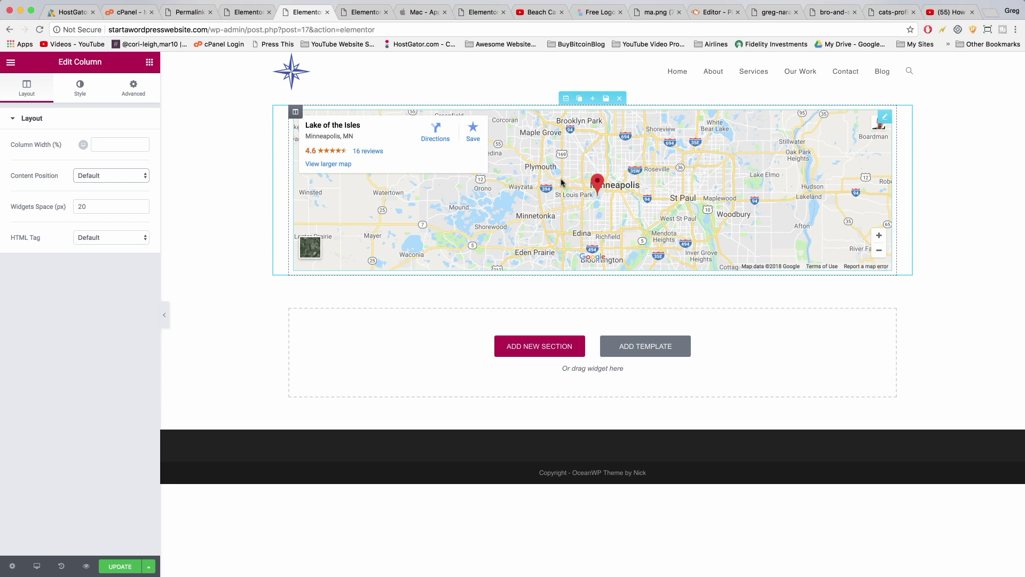
{"action": "left_click", "coordinate": [564, 96]}
{"action": "left_click", "coordinate": [130, 142]}
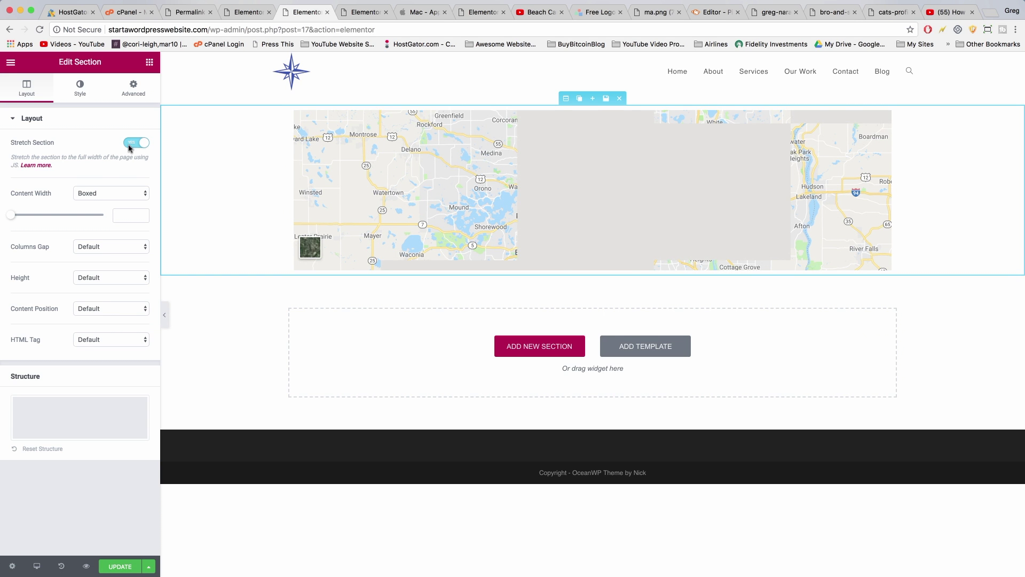
{"action": "left_click", "coordinate": [89, 193]}
{"action": "left_click", "coordinate": [96, 202]}
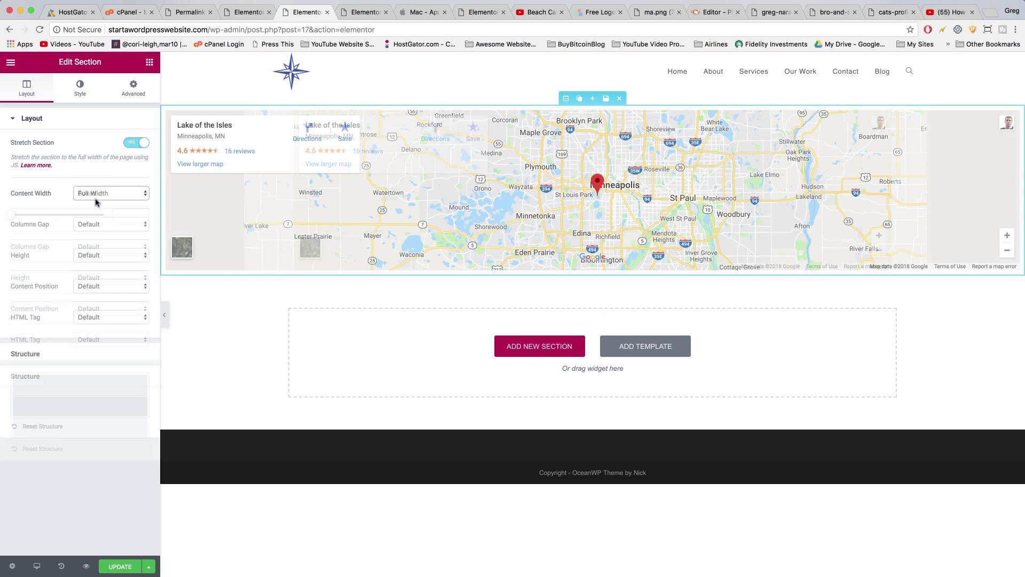
{"action": "left_click", "coordinate": [97, 228]}
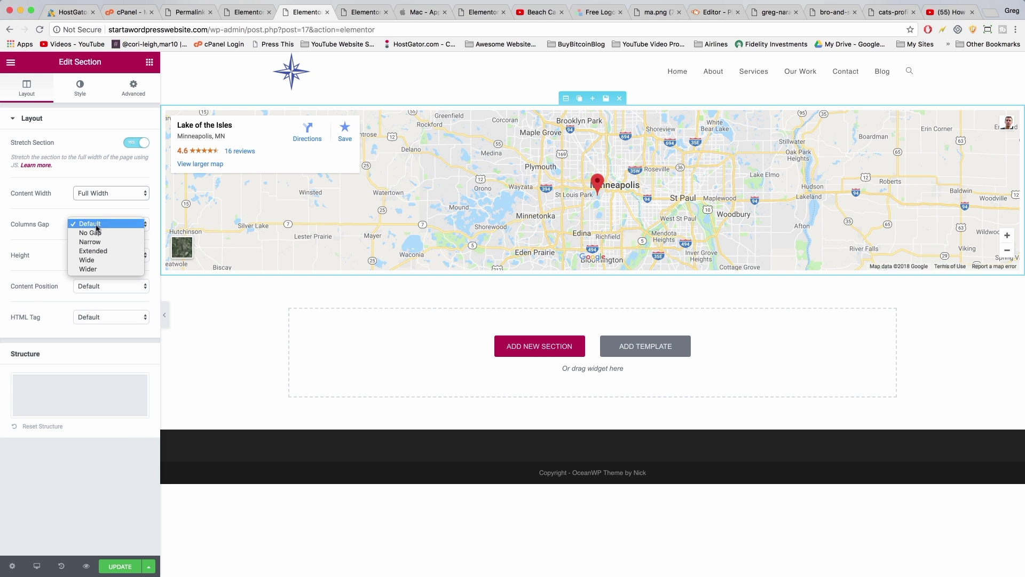
{"action": "left_click", "coordinate": [98, 234]}
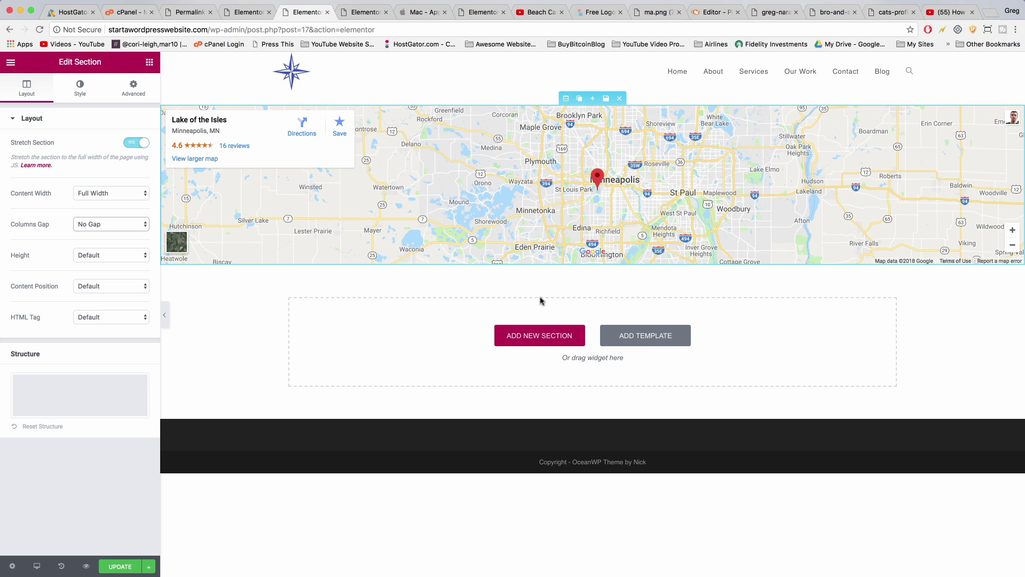
Add a two-column section below the map, with an Icon List and an Image in the left column
{"action": "left_click", "coordinate": [542, 335]}
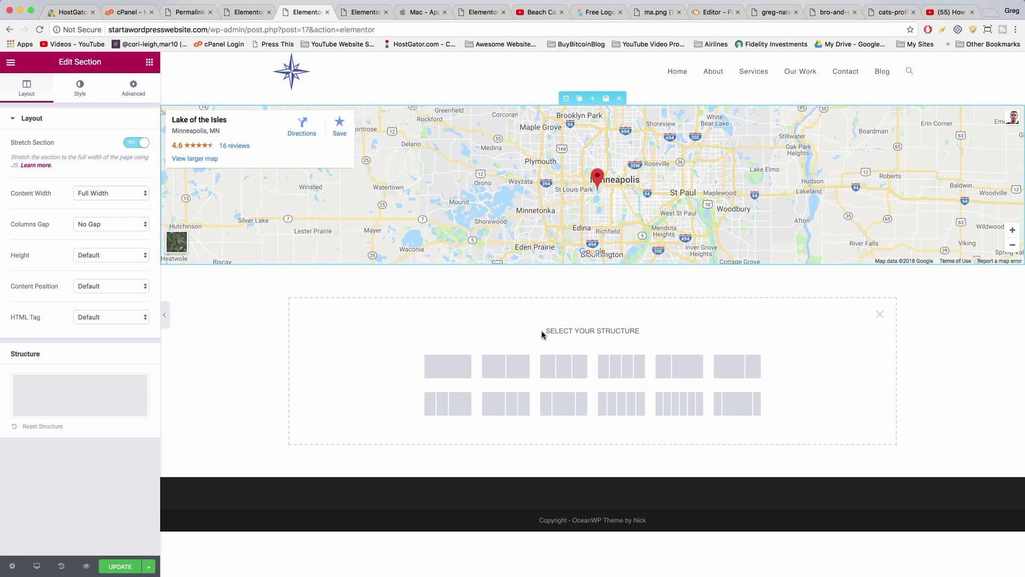
{"action": "left_click", "coordinate": [506, 366]}
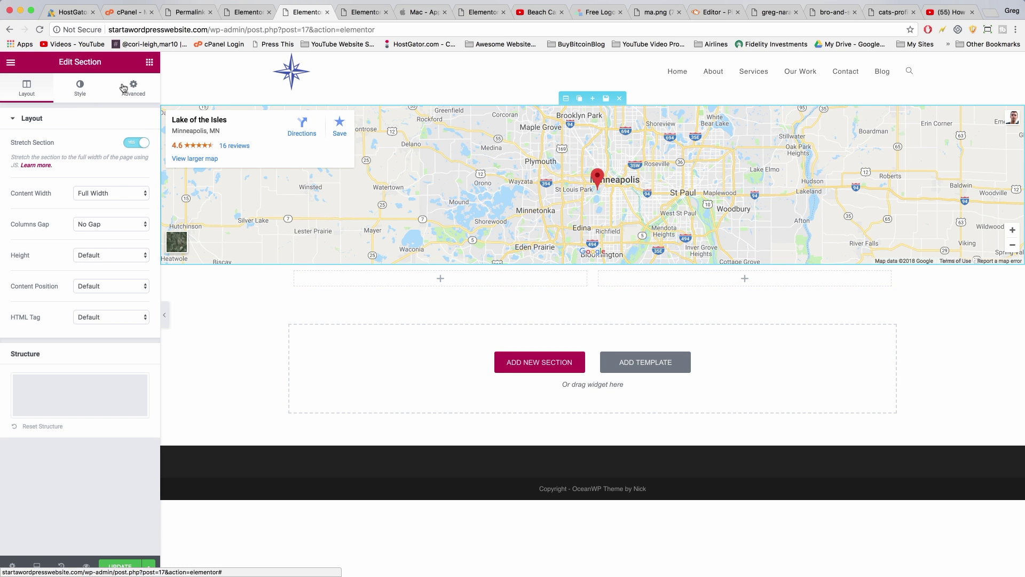
{"action": "left_click", "coordinate": [150, 70]}
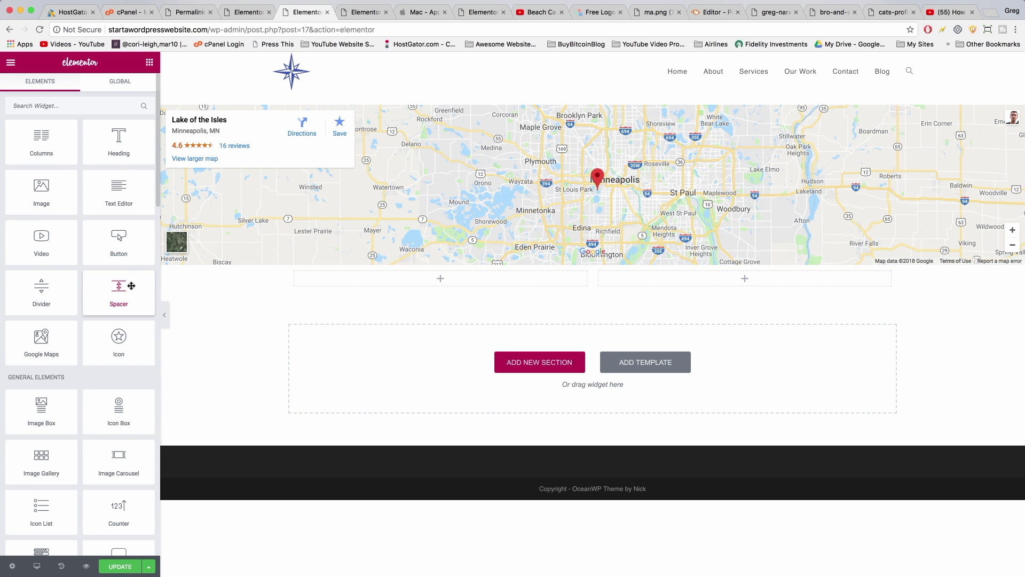
{"action": "scroll", "coordinate": [132, 289], "scroll_direction": "down", "scroll_amount": 3}
{"action": "left_click_drag", "start_coordinate": [41, 323], "coordinate": [435, 280]}
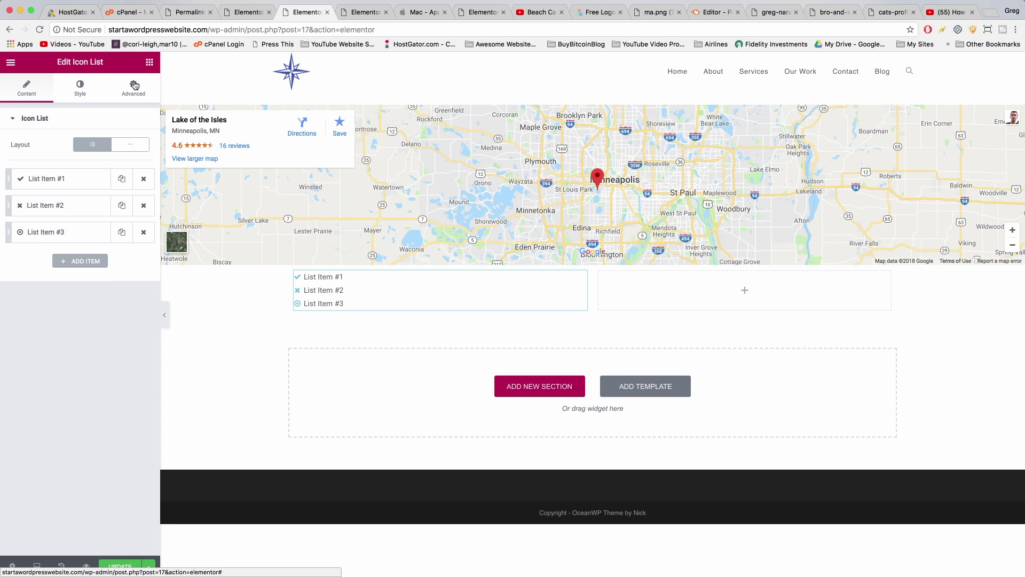
{"action": "left_click", "coordinate": [149, 62]}
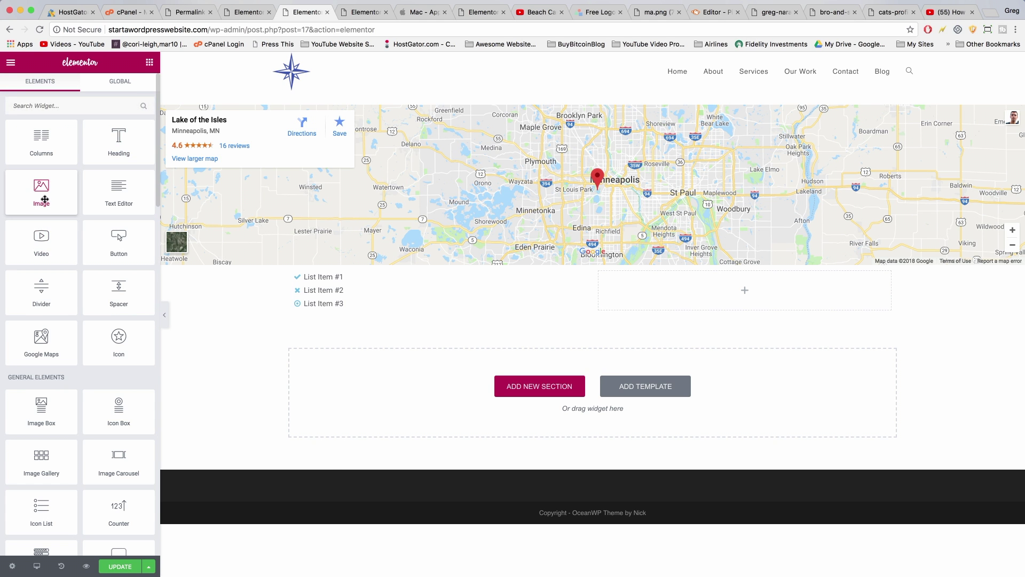
{"action": "left_click_drag", "start_coordinate": [46, 190], "coordinate": [367, 307]}
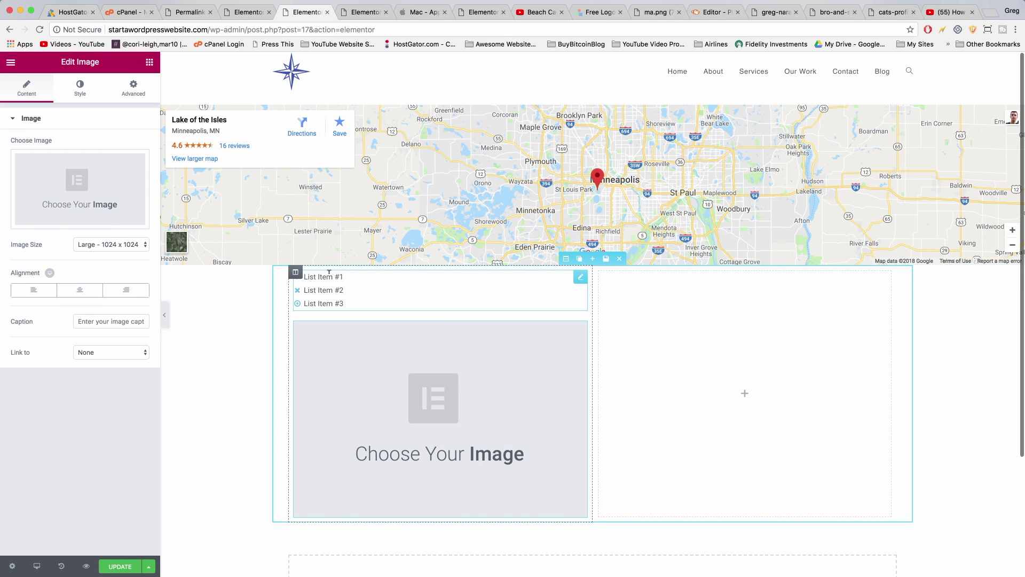
Set List Item #1 text to 'Email:' followed by the contact's e-mail address
{"action": "left_click", "coordinate": [329, 272]}
{"action": "left_click", "coordinate": [60, 181]}
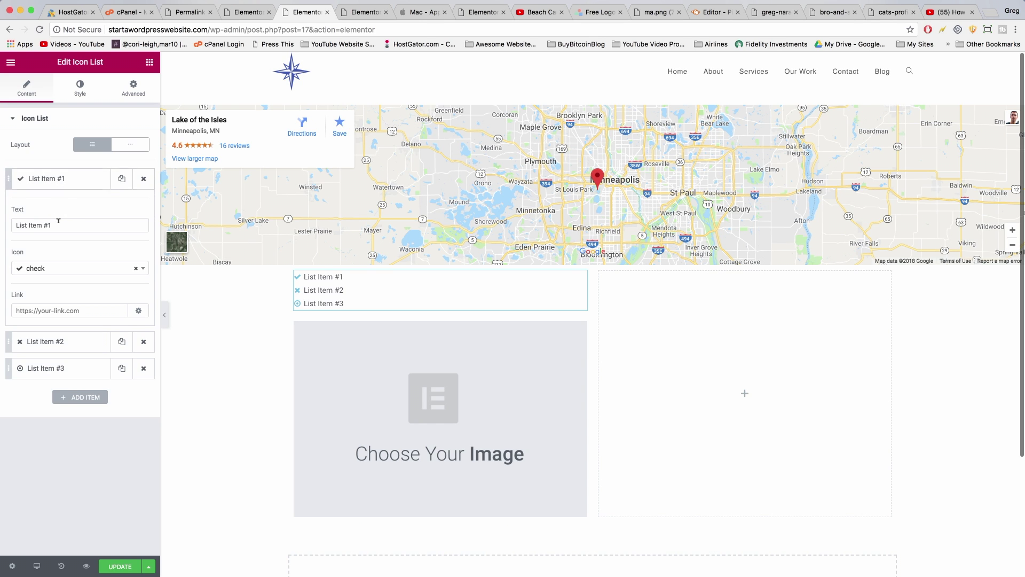
{"action": "left_click_drag", "start_coordinate": [58, 221], "coordinate": [4, 231]}
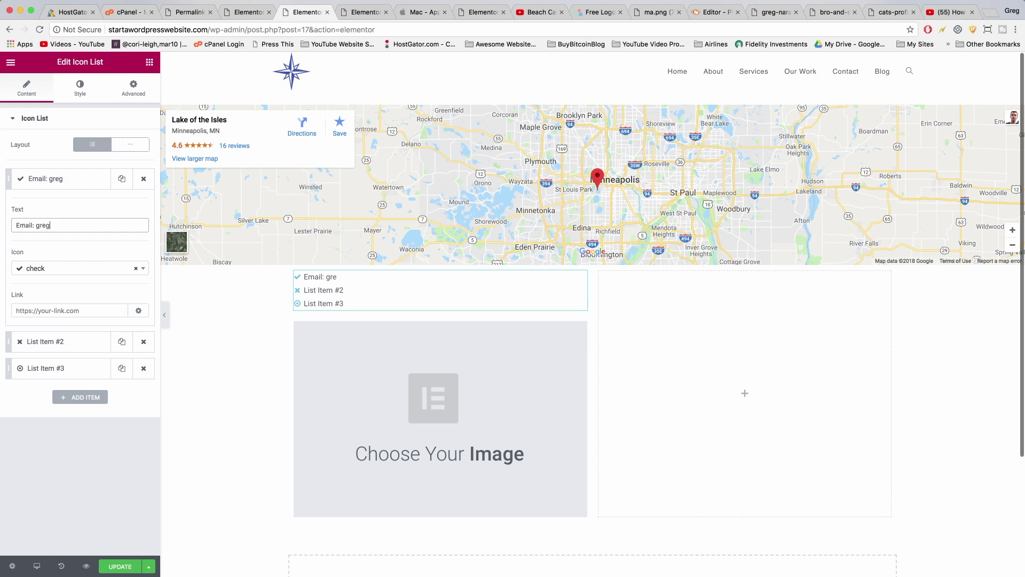
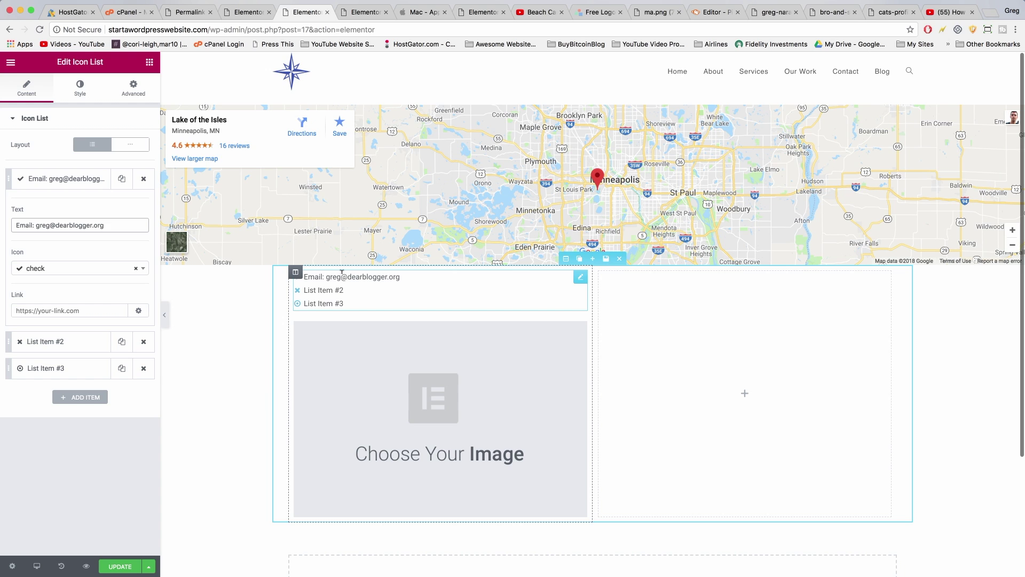
{"action": "left_click", "coordinate": [305, 289]}
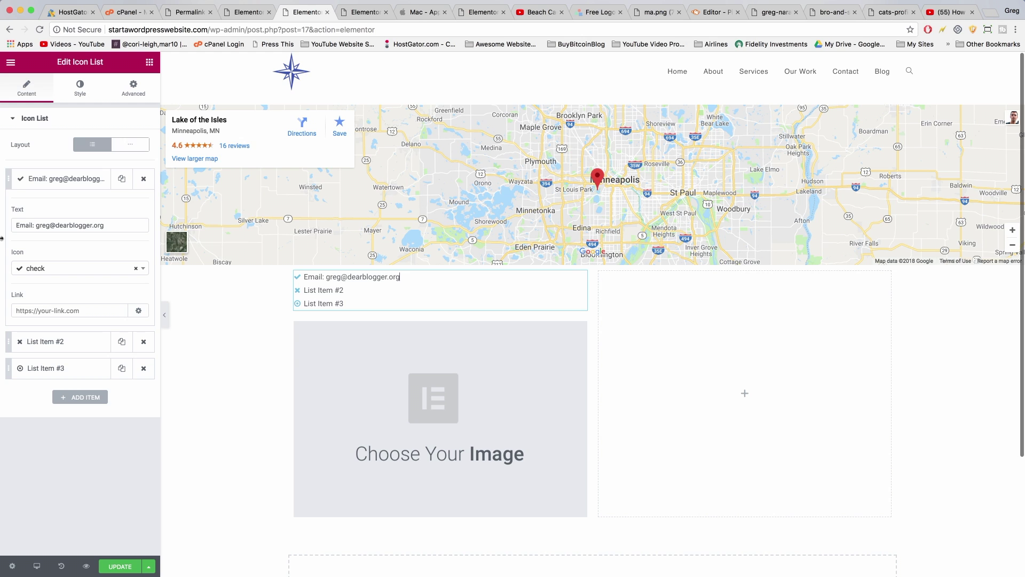
Give the e-mail item an envelope icon
{"action": "left_click", "coordinate": [39, 268]}
{"action": "type", "text": "email"}
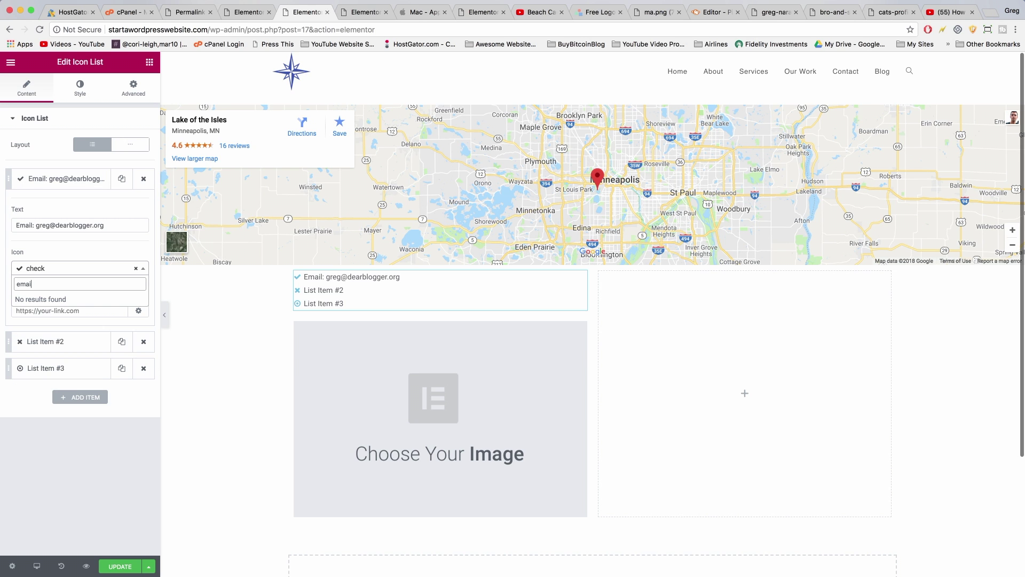
{"action": "key", "text": "BackSpace"}
{"action": "key", "text": "BackSpace"}
{"action": "key", "text": "BackSpace"}
{"action": "key", "text": "BackSpace"}
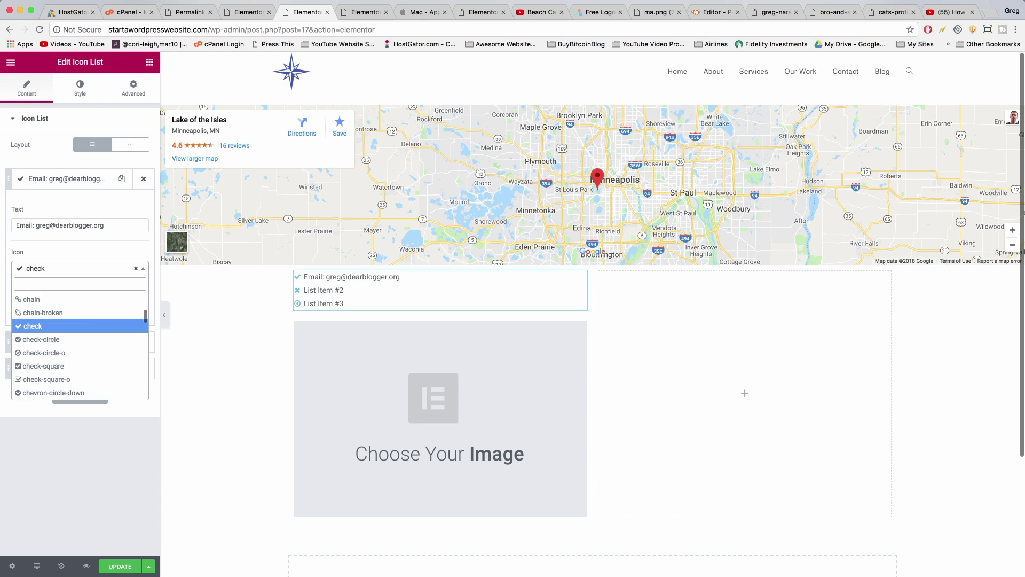
{"action": "type", "text": "env"}
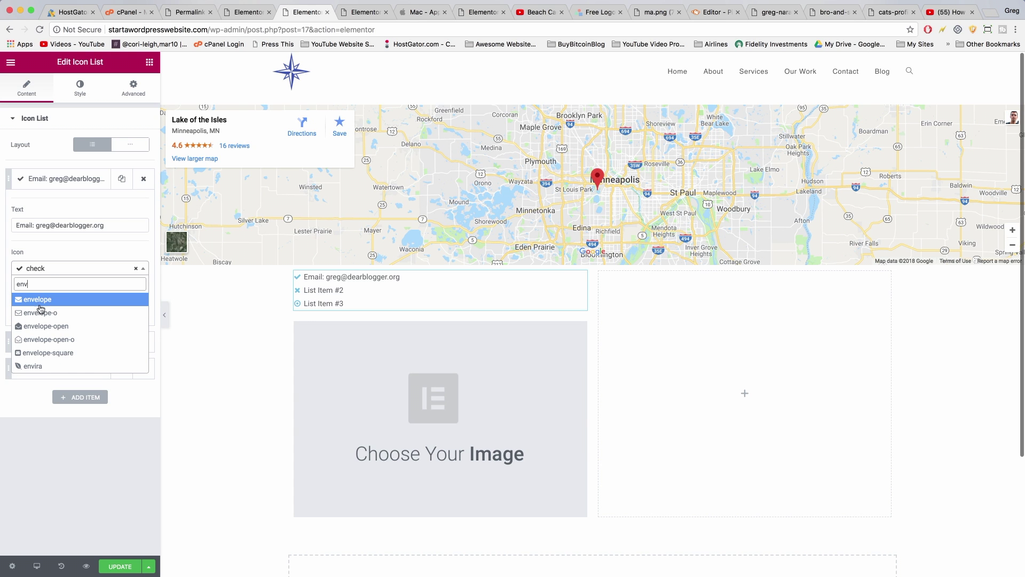
{"action": "left_click", "coordinate": [40, 300]}
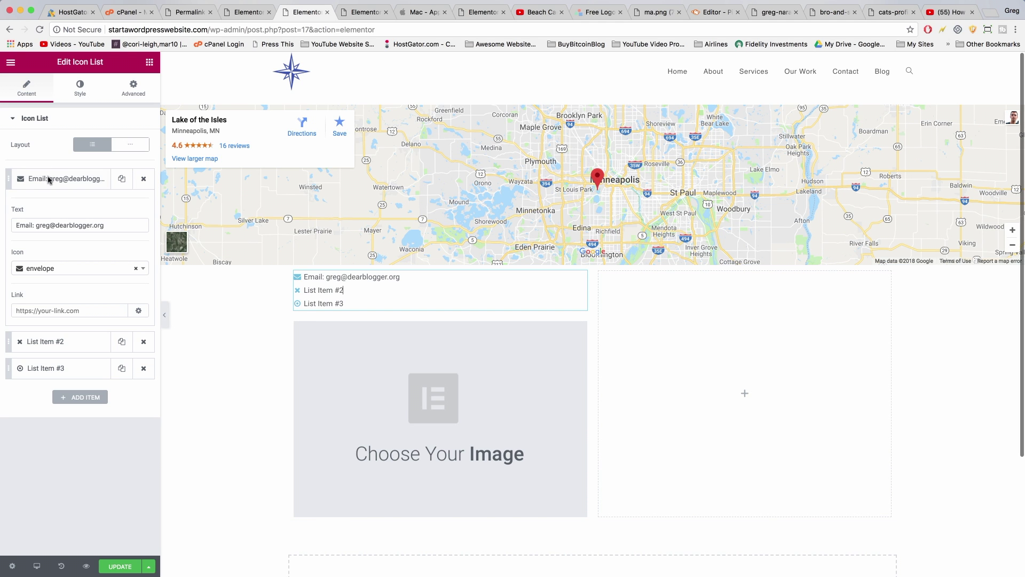
Set the second item to 'Phone:' with the contact's phone number and a phone icon
{"action": "left_click", "coordinate": [46, 341]}
{"action": "triple_click", "coordinate": [35, 248]}
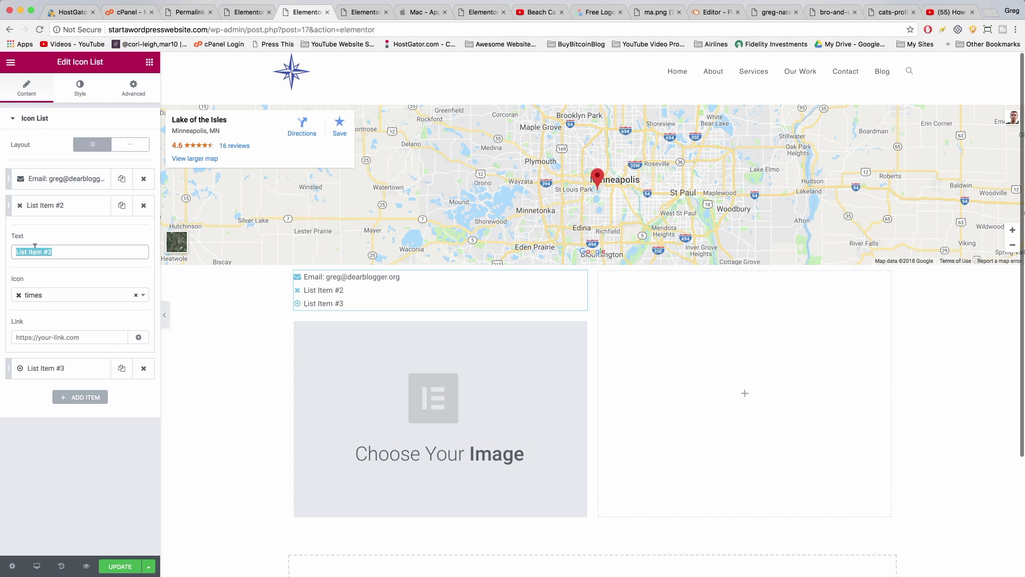
{"action": "type", "text": "Phone:"}
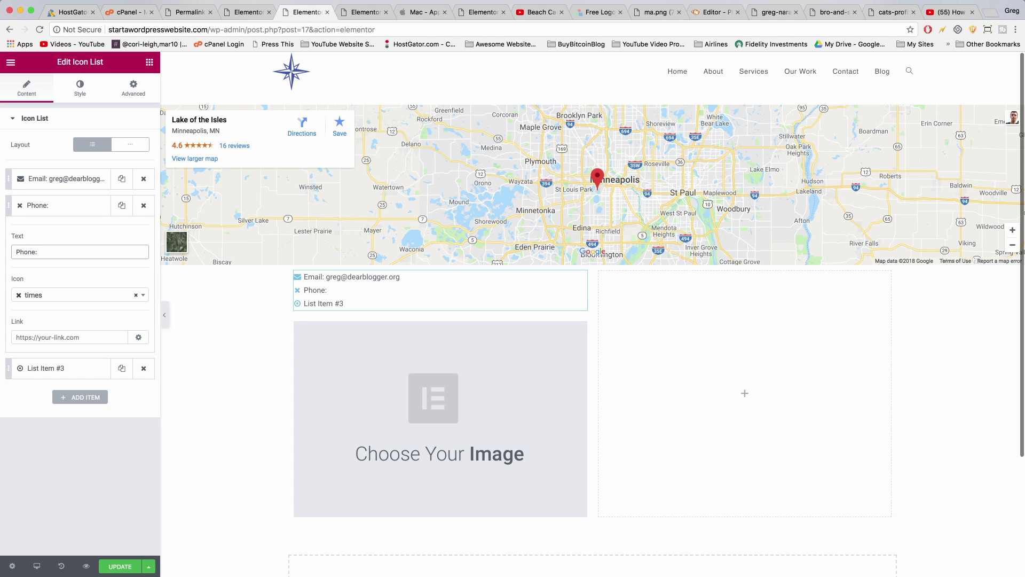
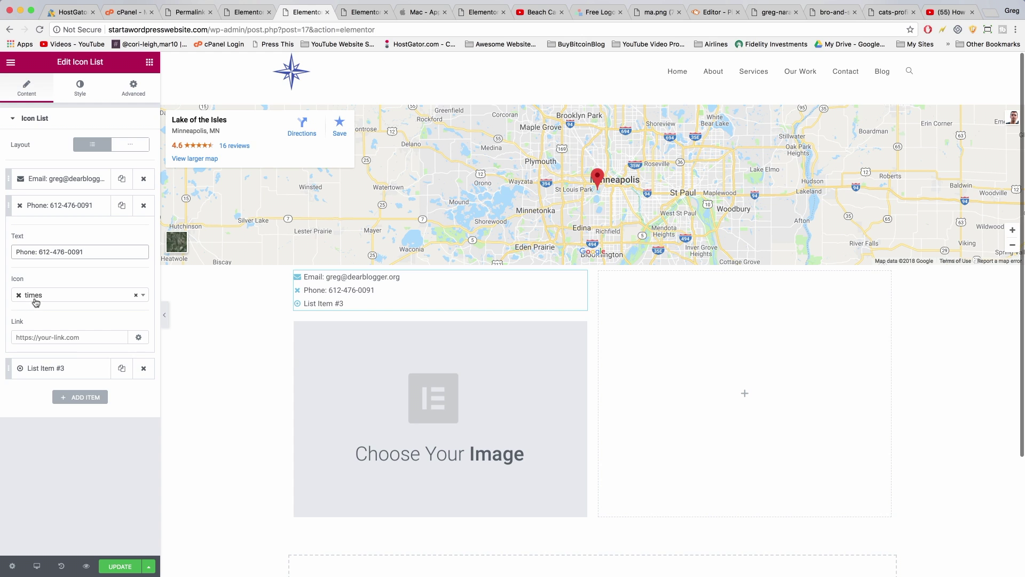
{"action": "left_click", "coordinate": [35, 301]}
{"action": "type", "text": "phone"}
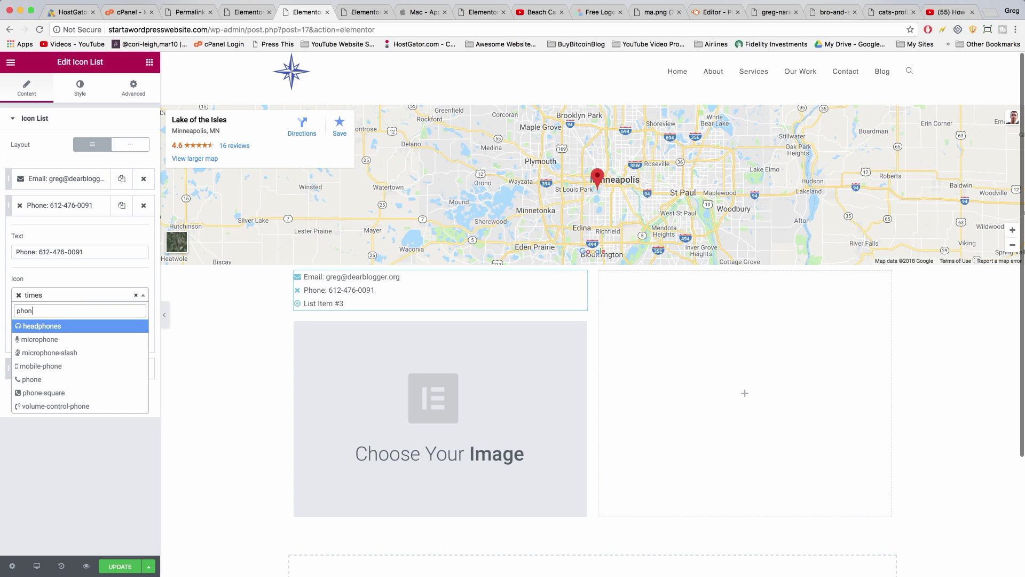
{"action": "left_click", "coordinate": [43, 379]}
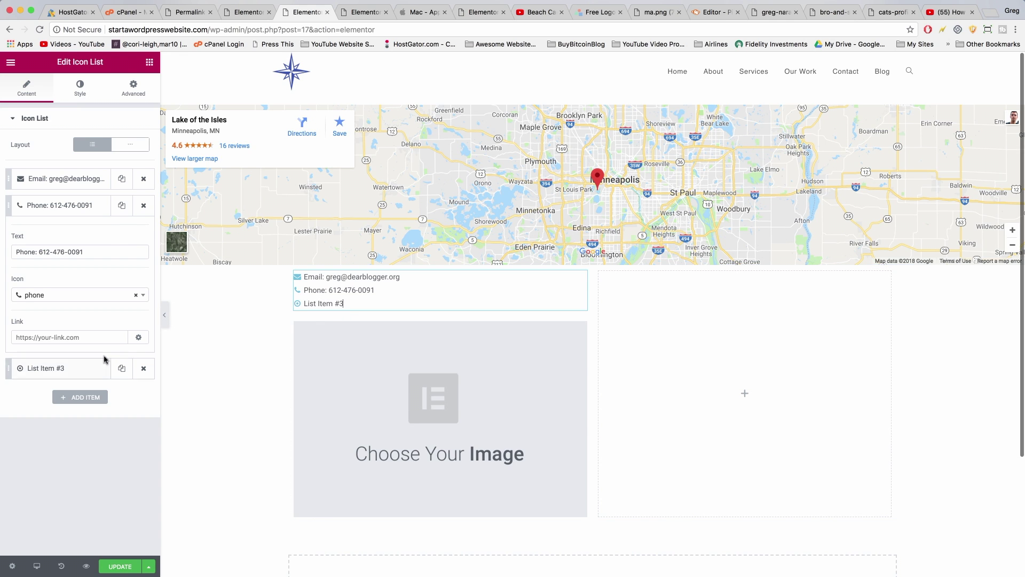
Set the third item's text to 'Address:' followed by the street address
{"action": "left_click", "coordinate": [67, 368]}
{"action": "left_click_drag", "start_coordinate": [63, 274], "coordinate": [10, 277]}
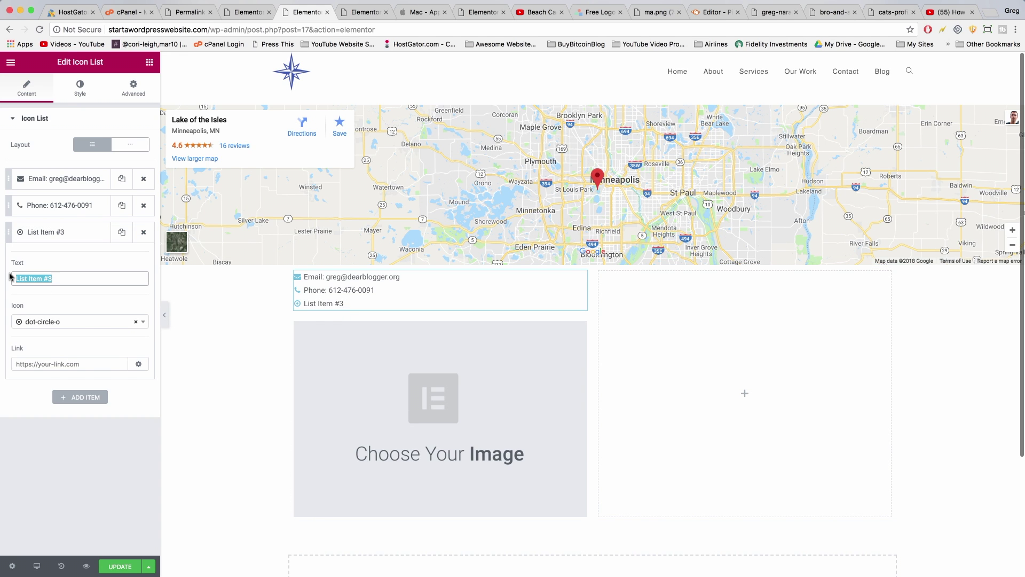
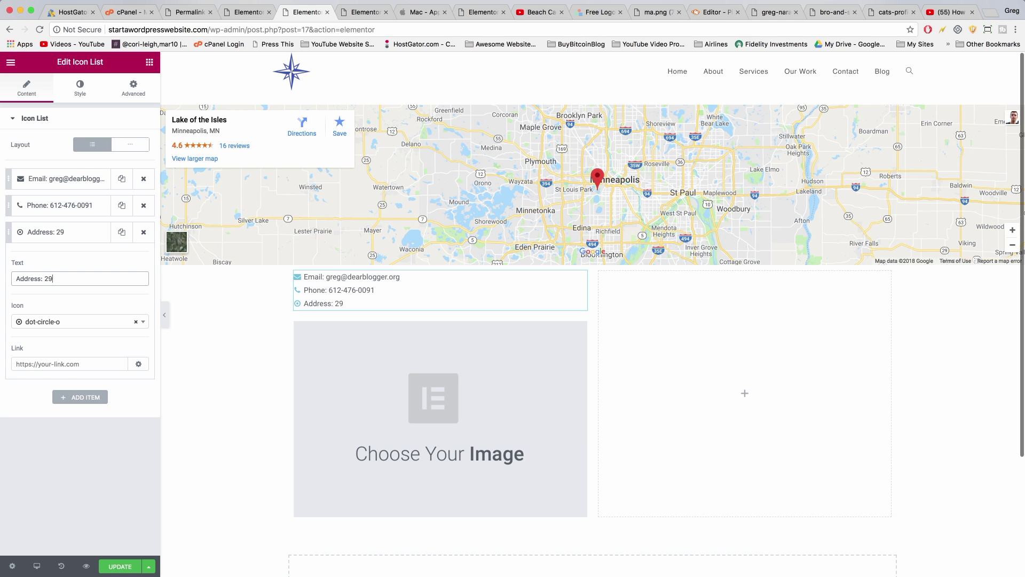
{"action": "key", "text": "super+a"}
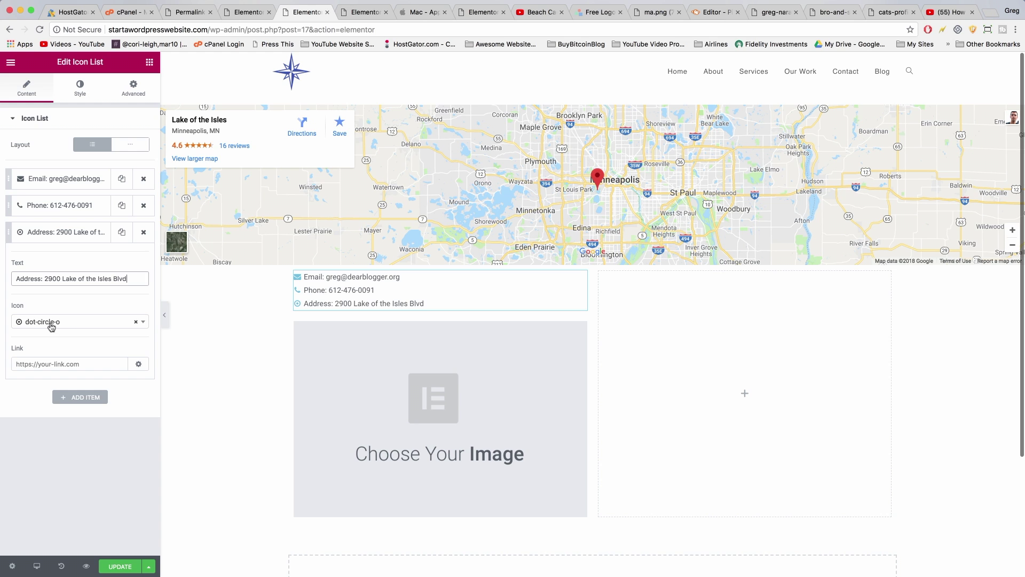
{"action": "left_click", "coordinate": [51, 327]}
Give the address line an address-book icon, insert paddle-boarding.jpg into the Image widget, and save
{"action": "type", "text": "addres"}
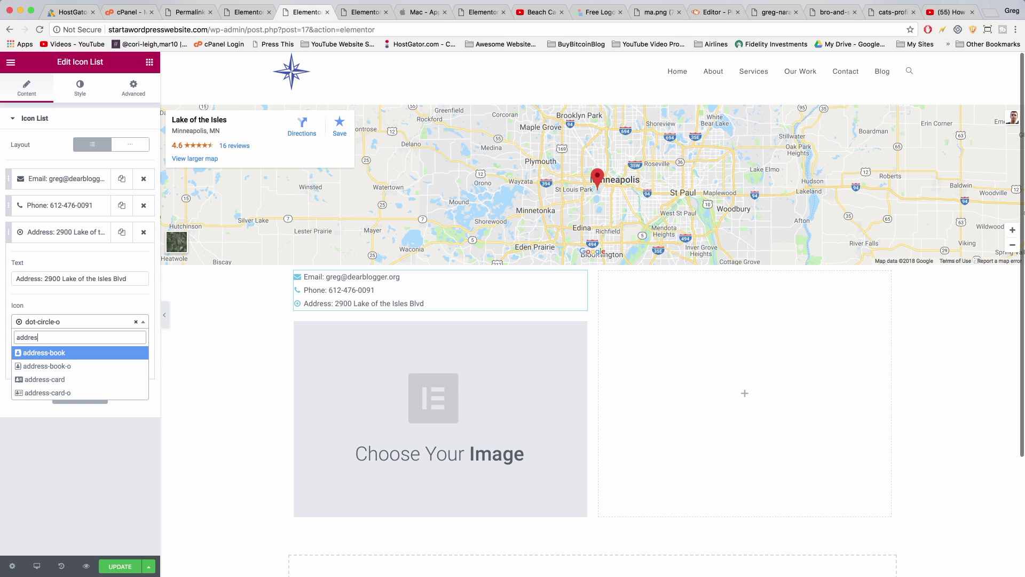
{"action": "left_click", "coordinate": [40, 359]}
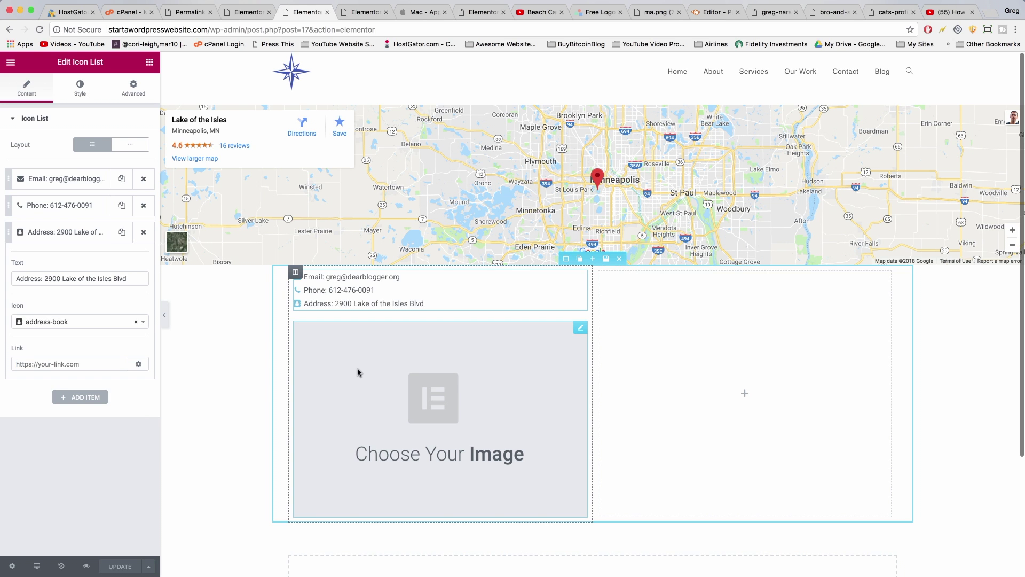
{"action": "left_click", "coordinate": [427, 397]}
{"action": "left_click", "coordinate": [78, 170]}
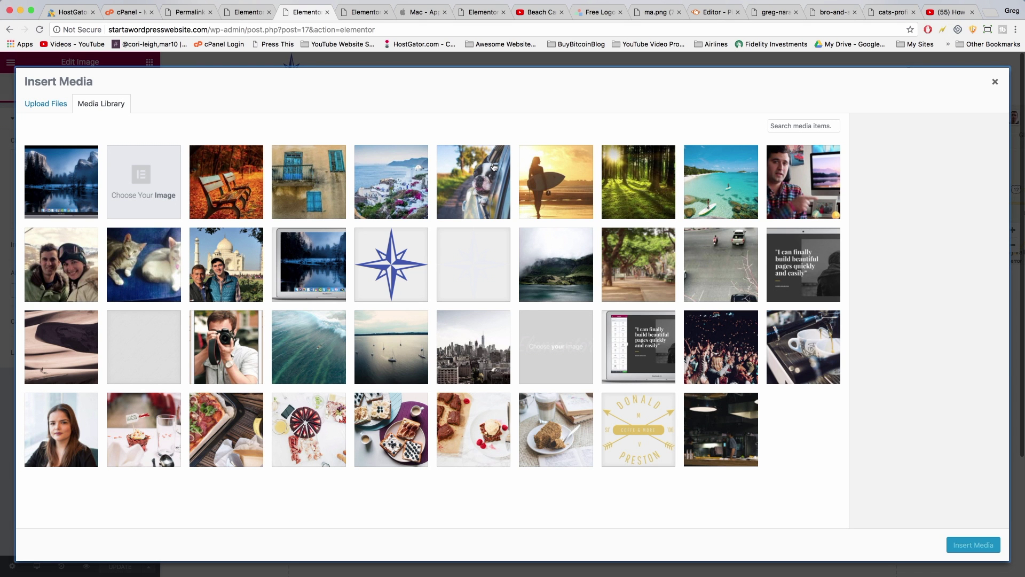
{"action": "left_click", "coordinate": [726, 189]}
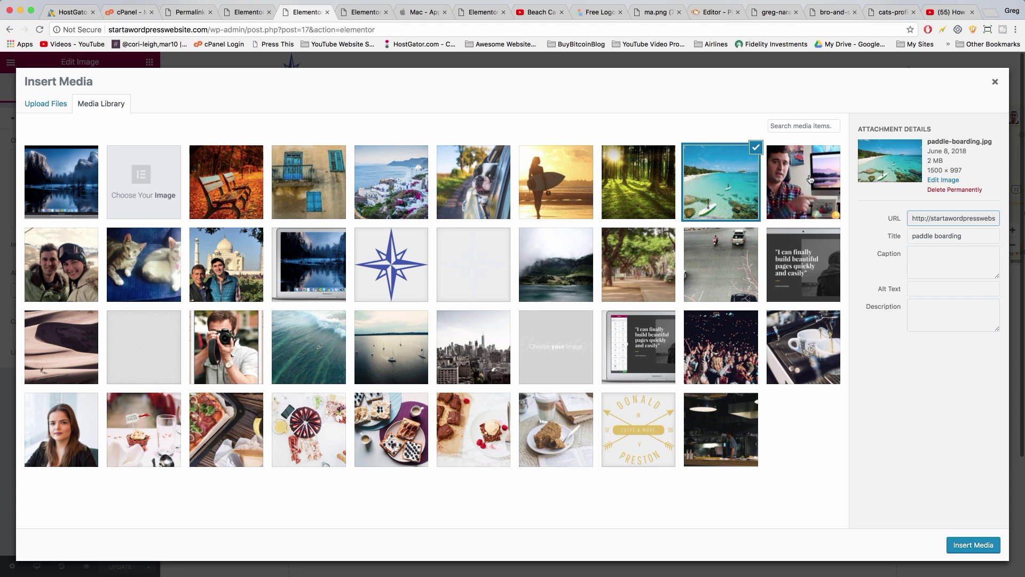
{"action": "left_click", "coordinate": [980, 544]}
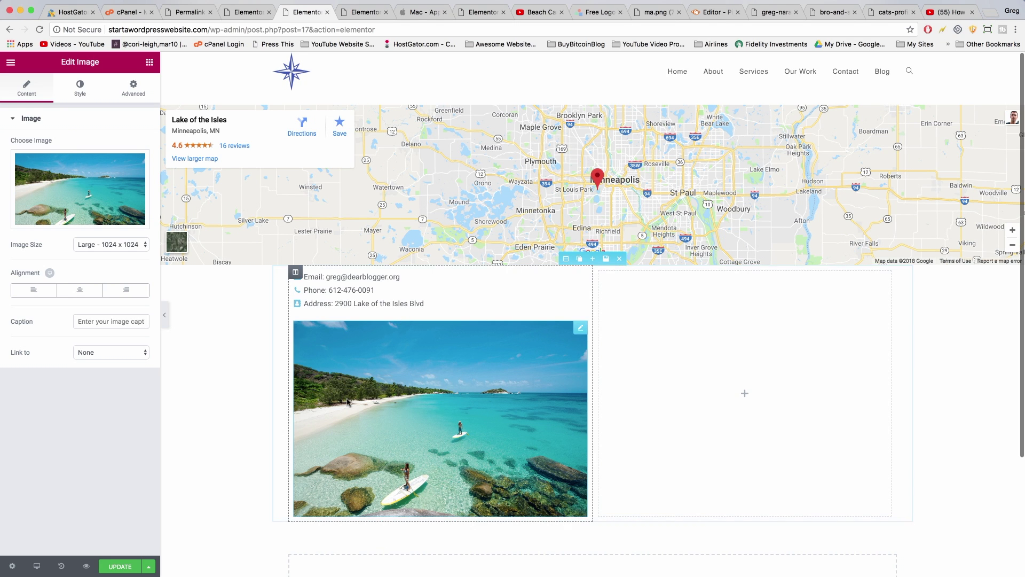
{"action": "left_click", "coordinate": [122, 566]}
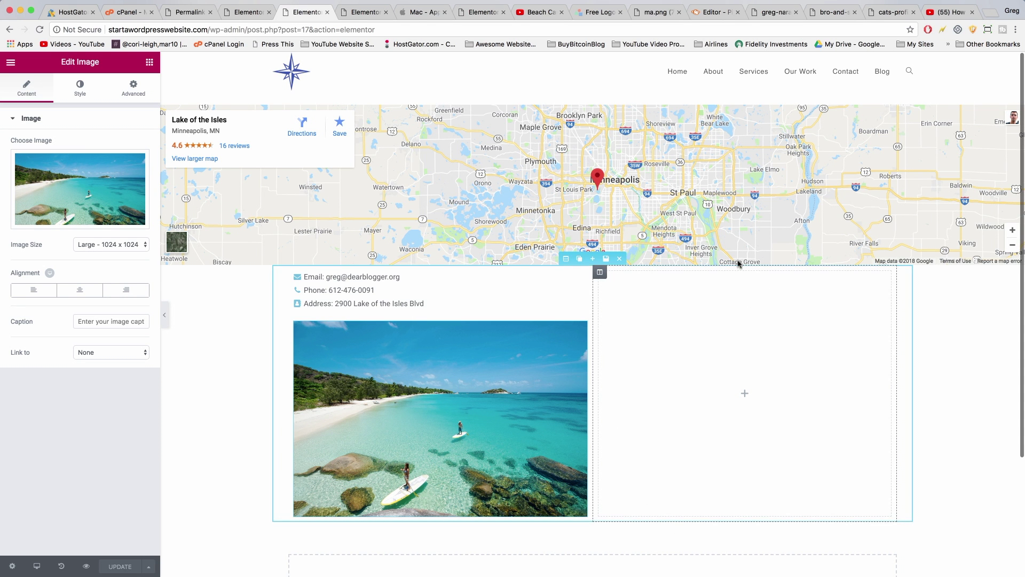
Copy the shortcode [contact-form-7 id="5" title="Contact form 1"] from Contact Form 7's forms list
{"action": "left_click", "coordinate": [249, 12]}
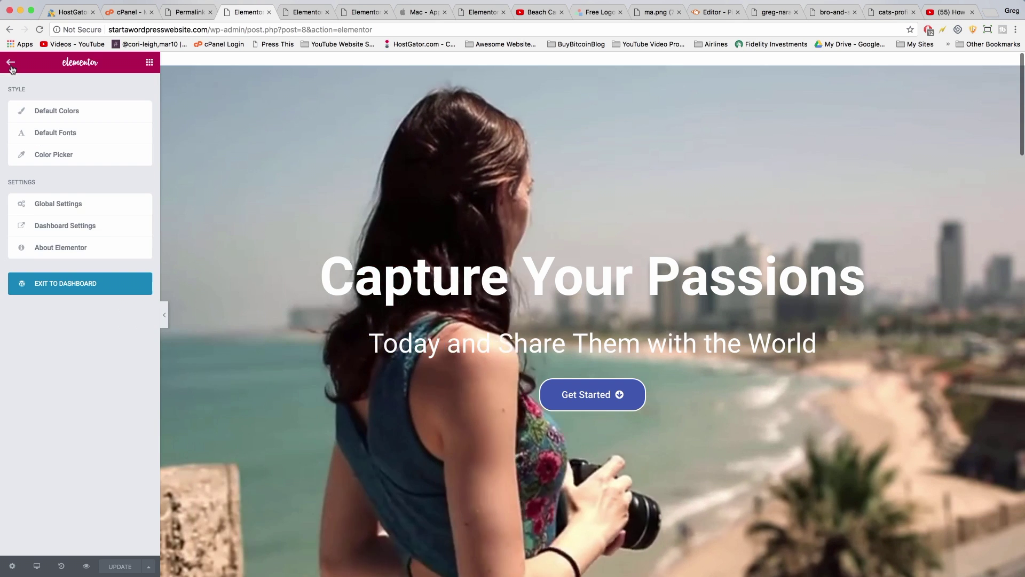
{"action": "left_click", "coordinate": [47, 284]}
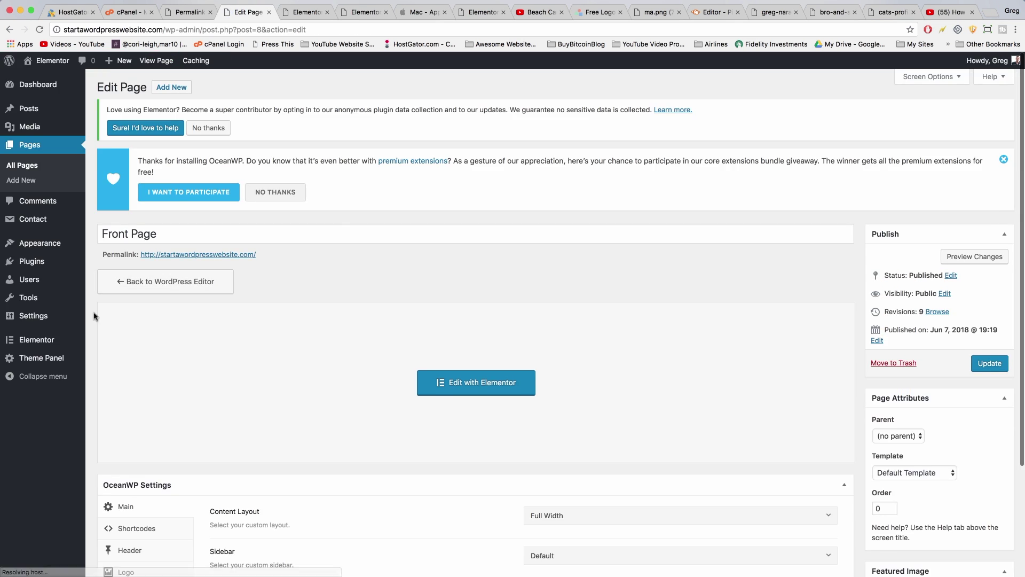
{"action": "left_click", "coordinate": [37, 264]}
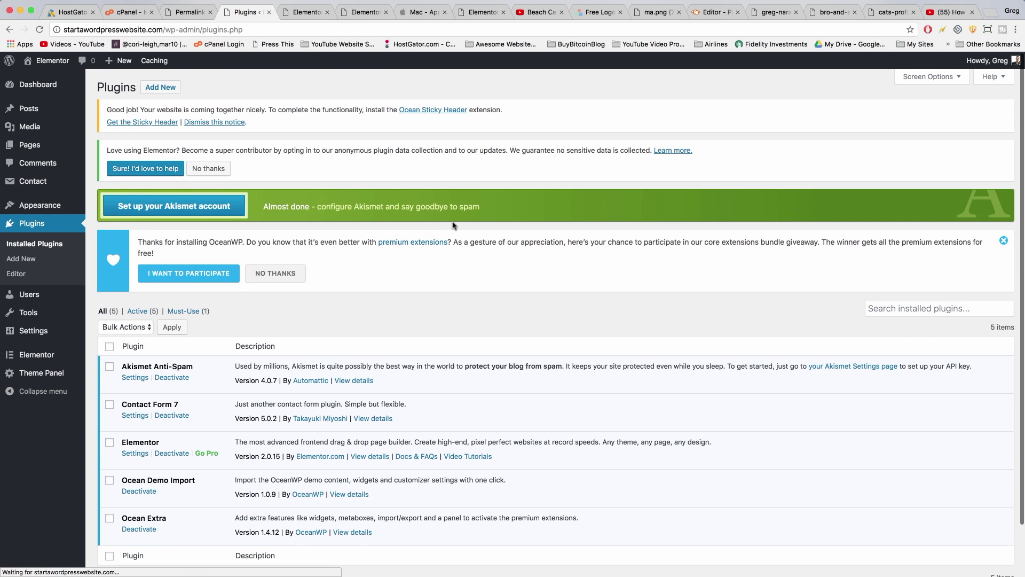
{"action": "left_click", "coordinate": [138, 416]}
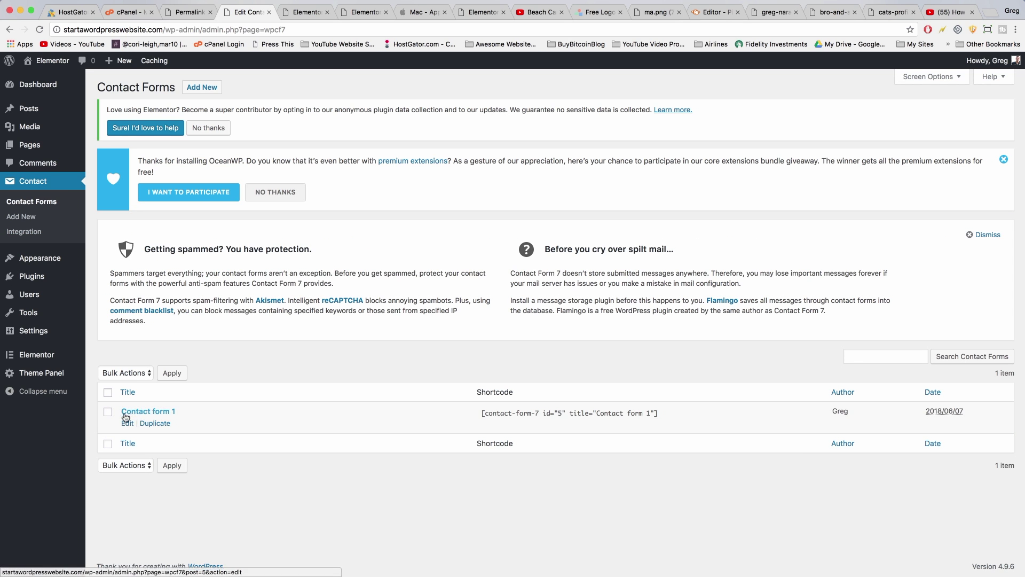
{"action": "left_click", "coordinate": [496, 410]}
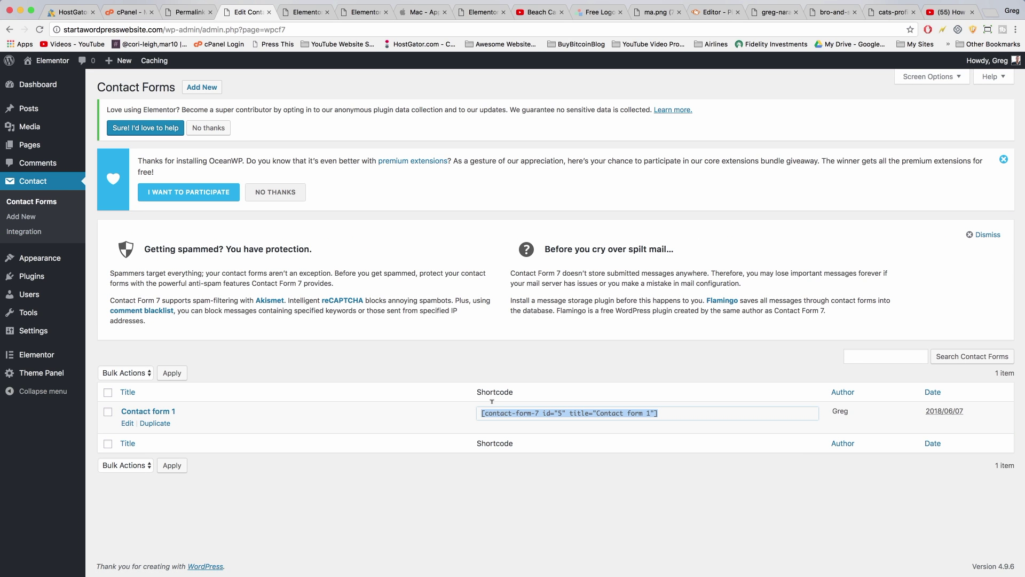
{"action": "right_click", "coordinate": [507, 411]}
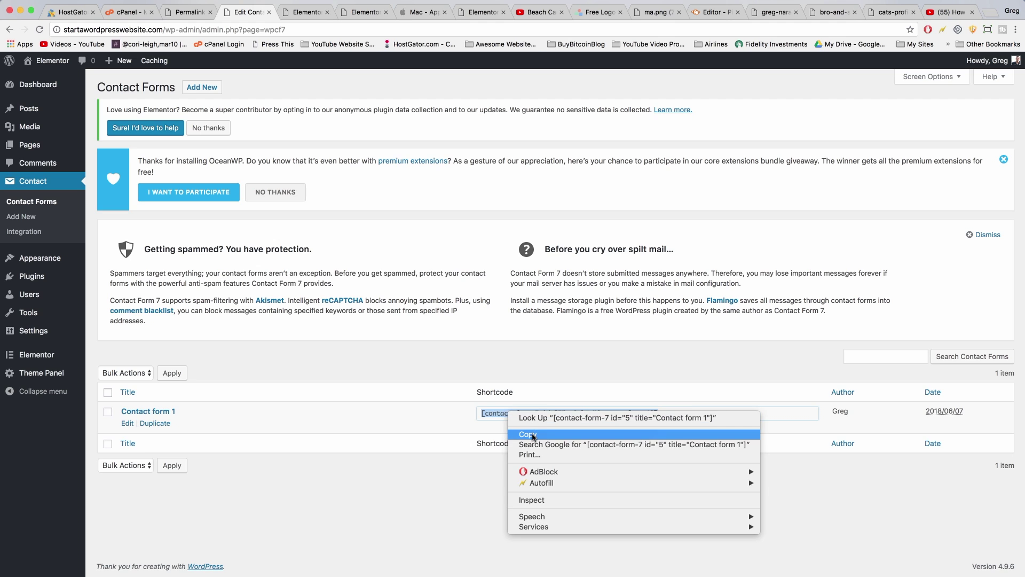
{"action": "left_click", "coordinate": [534, 434]}
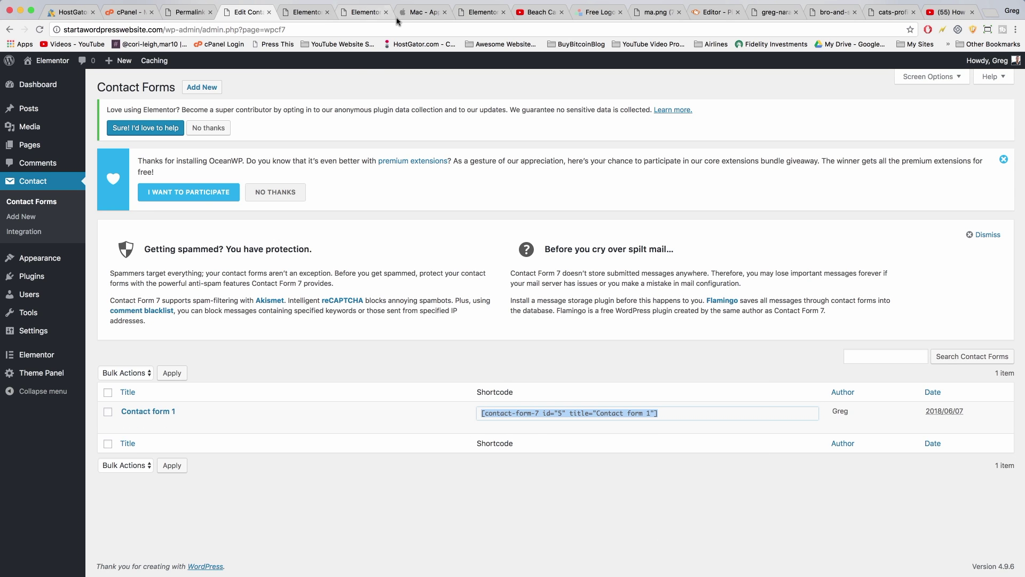
Put a Shortcode widget with the Contact form 1 shortcode in the right column and update the page
{"action": "left_click", "coordinate": [305, 11]}
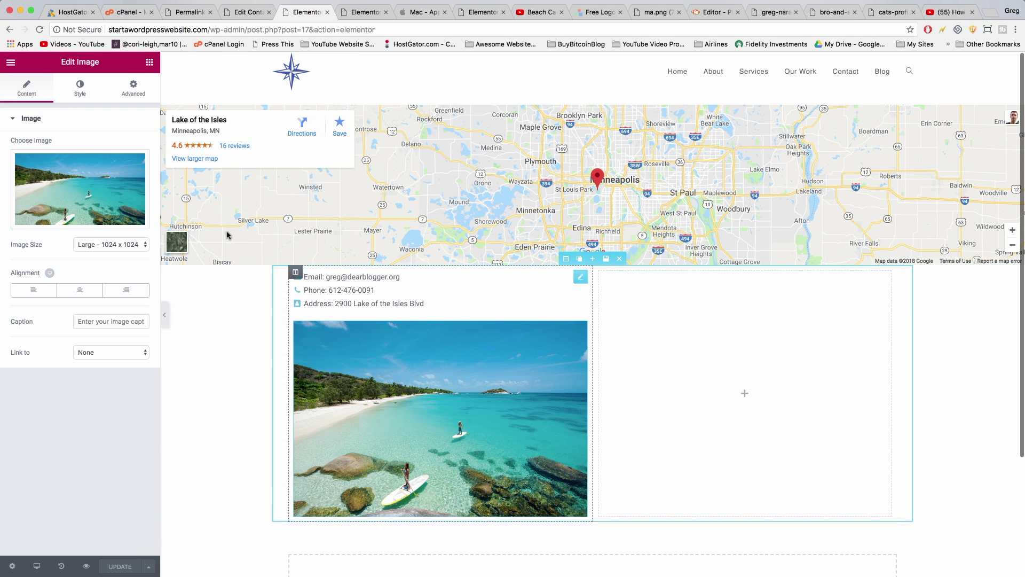
{"action": "left_click", "coordinate": [150, 63]}
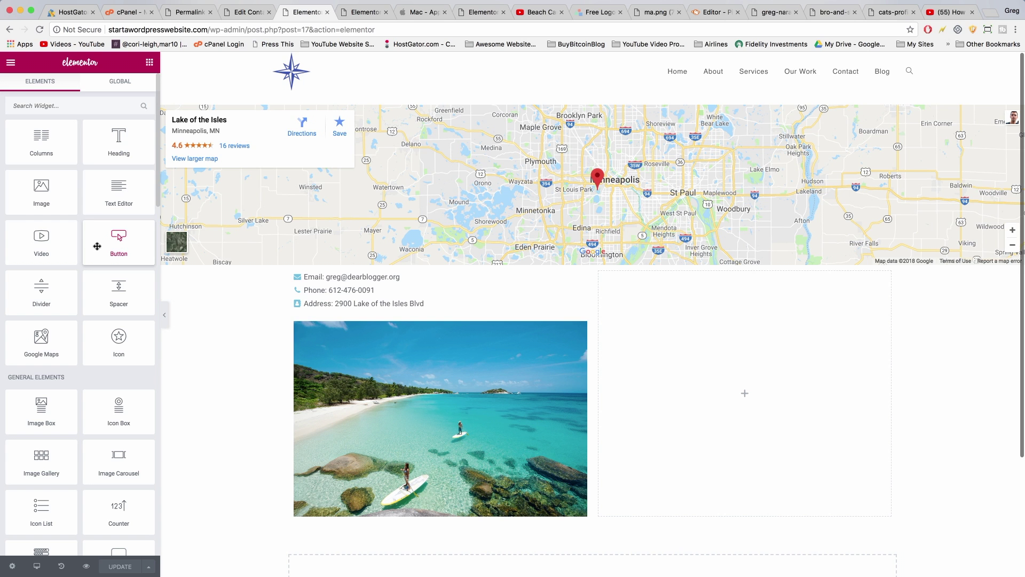
{"action": "type", "text": "short"}
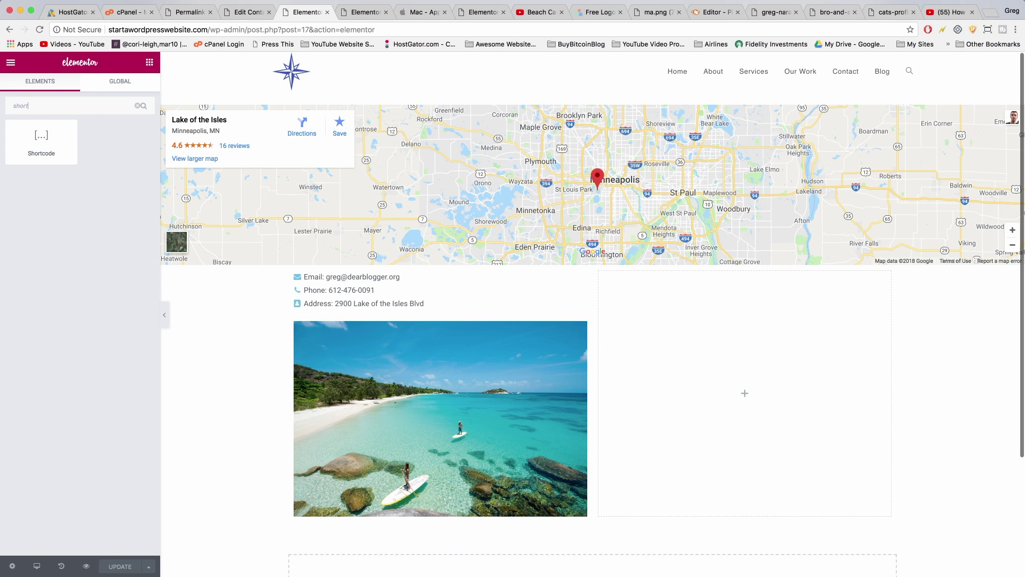
{"action": "left_click_drag", "start_coordinate": [46, 144], "coordinate": [718, 369]}
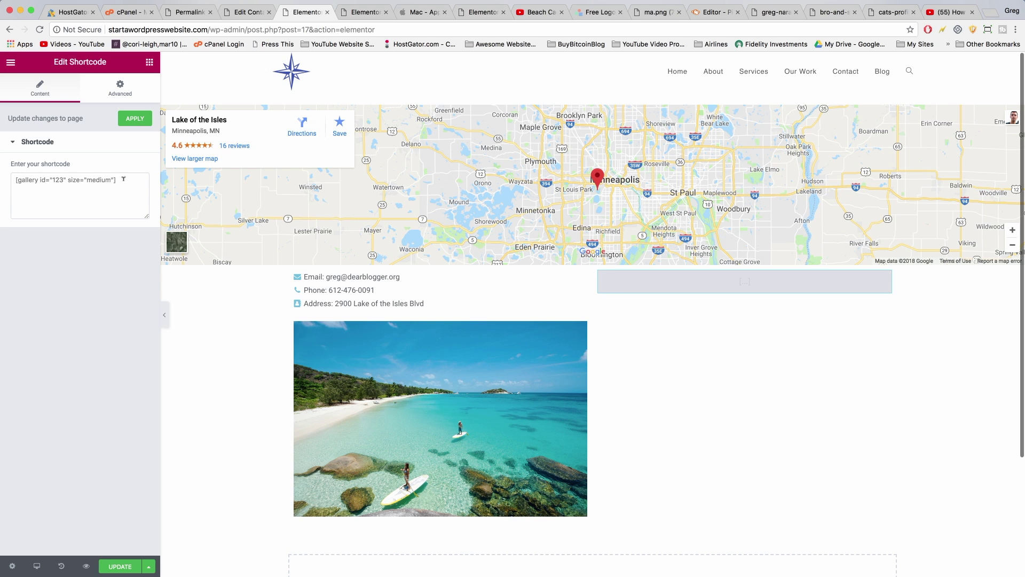
{"action": "right_click", "coordinate": [61, 186]}
{"action": "left_click", "coordinate": [80, 229]}
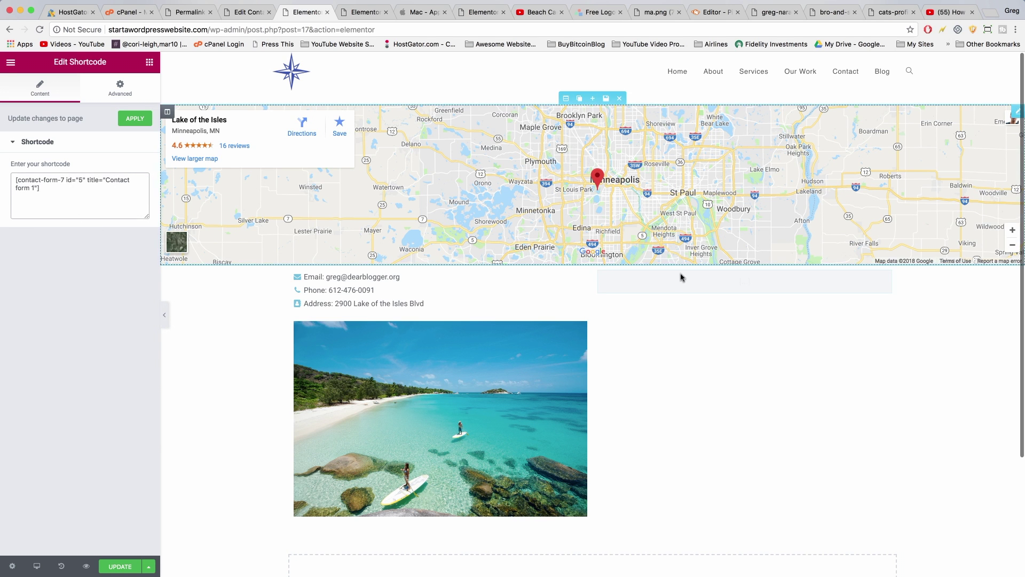
{"action": "scroll", "coordinate": [697, 289], "scroll_direction": "down", "scroll_amount": 5}
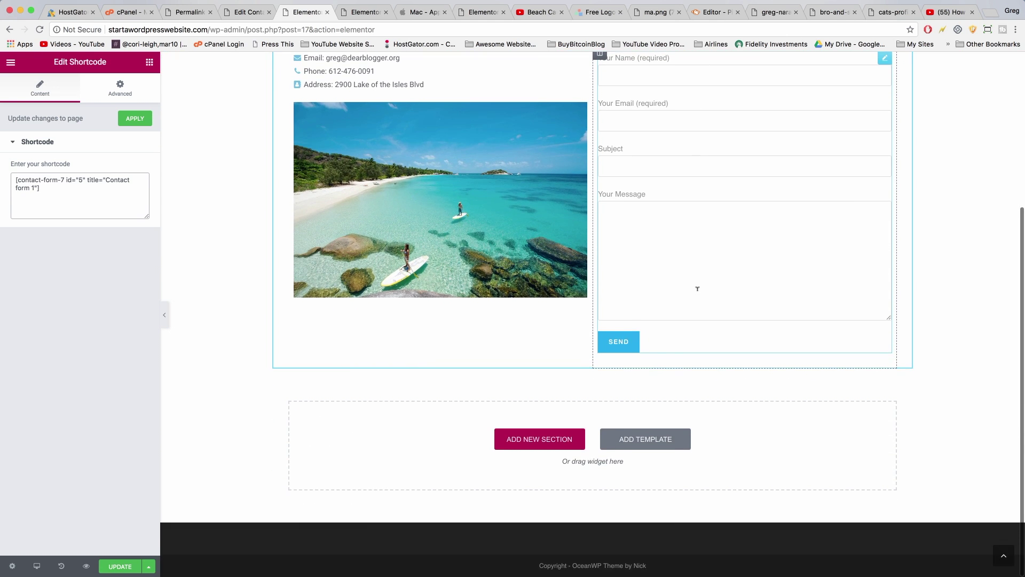
{"action": "scroll", "coordinate": [534, 299], "scroll_direction": "up", "scroll_amount": 8}
{"action": "left_click", "coordinate": [119, 566]}
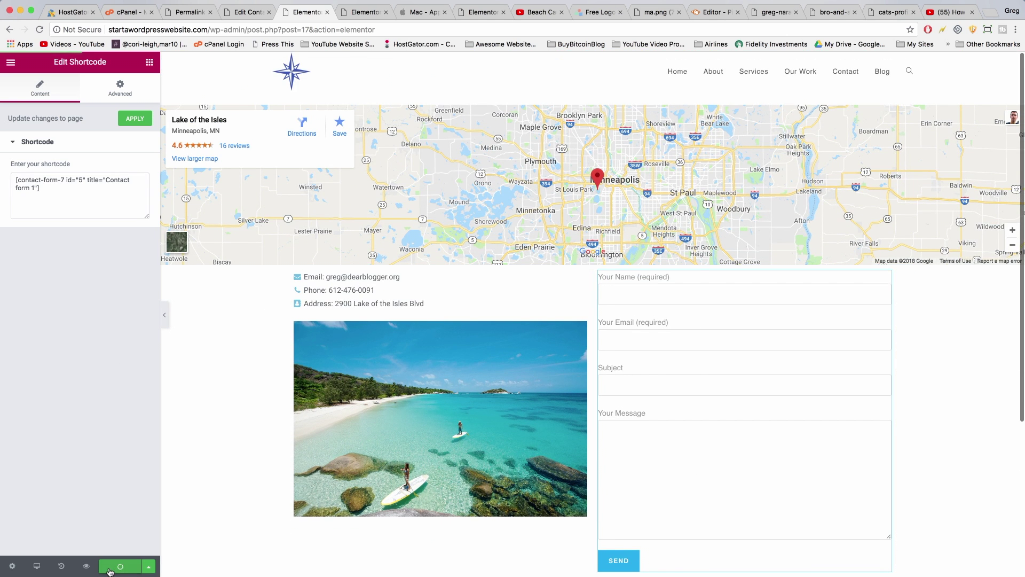
{"action": "scroll", "coordinate": [683, 344], "scroll_direction": "down", "scroll_amount": 5}
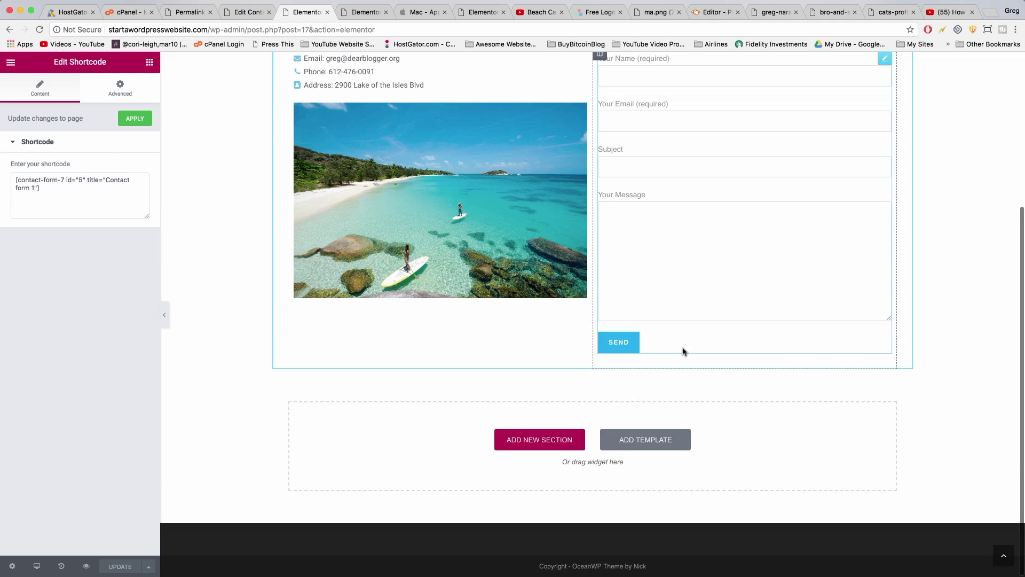